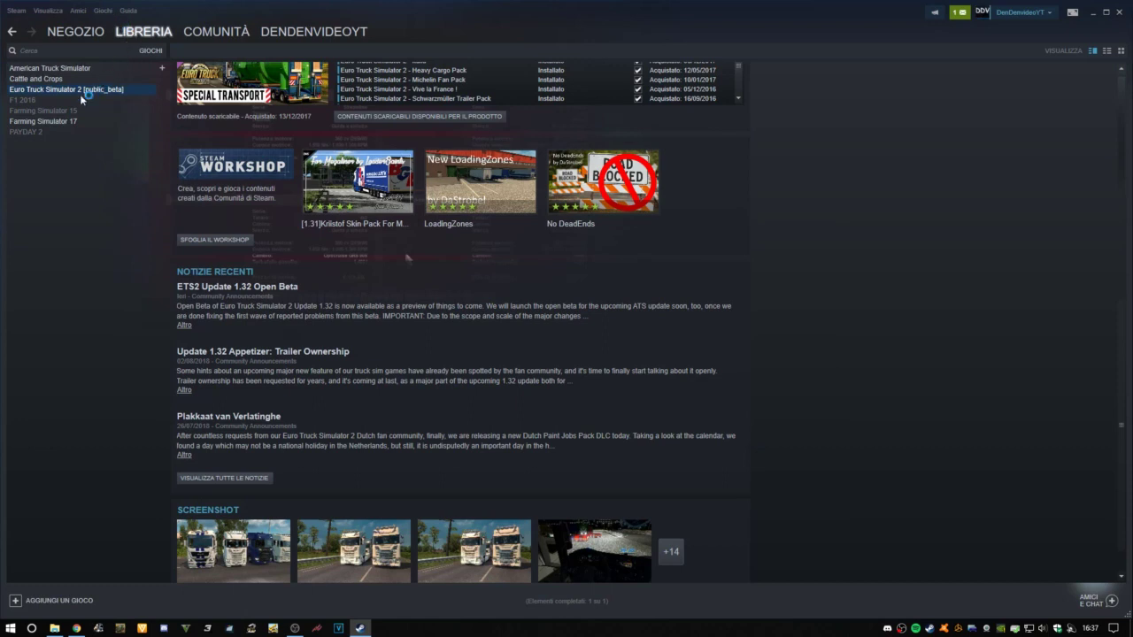
- Check the beta selection in the properties of Euro Truck Simulator 2 and close the properties
{"action": "right_click", "coordinate": [85, 92]}
{"action": "left_click", "coordinate": [147, 377]}
{"action": "left_click", "coordinate": [580, 155]}
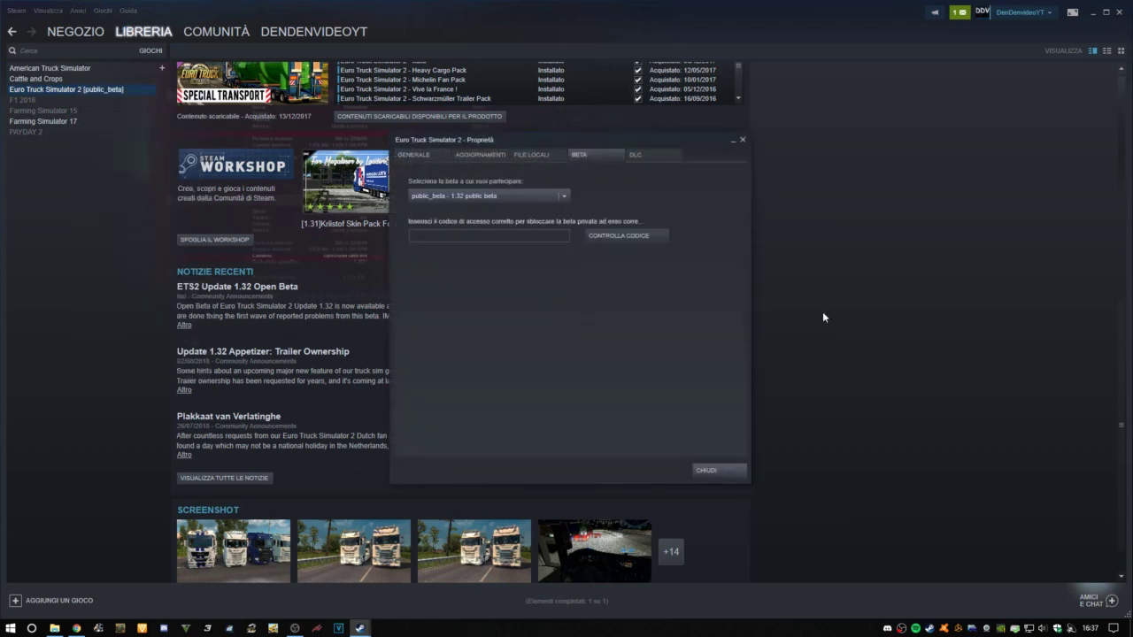
{"action": "left_click", "coordinate": [719, 470]}
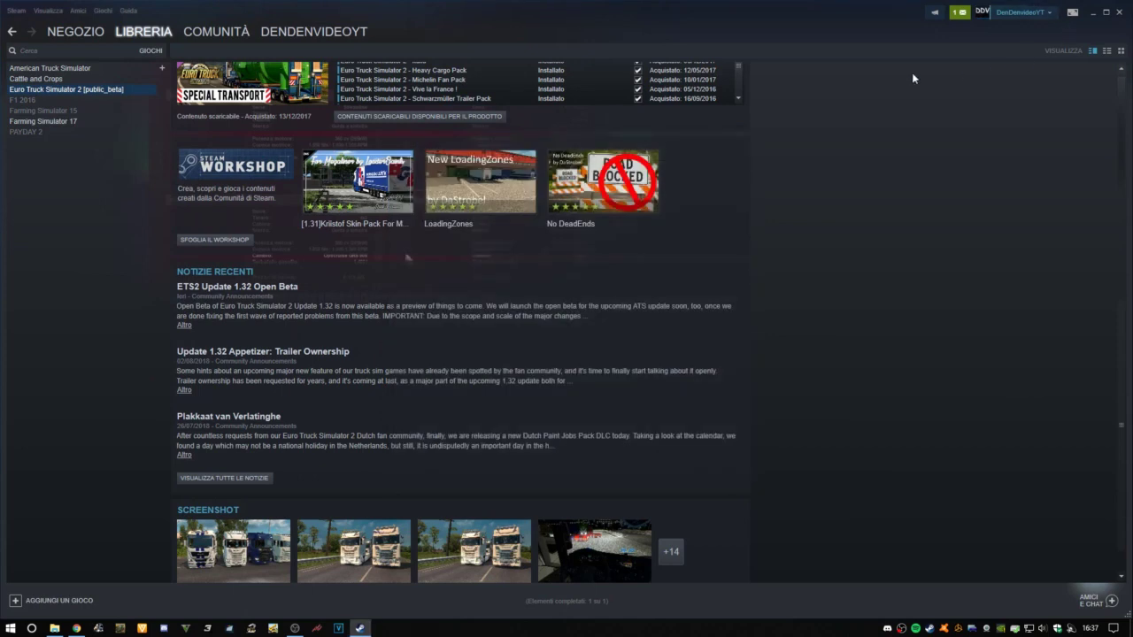
- Set the beta participation of Euro Truck Simulator 2 to NESSUNA in its properties
{"action": "right_click", "coordinate": [87, 88]}
{"action": "left_click", "coordinate": [123, 373]}
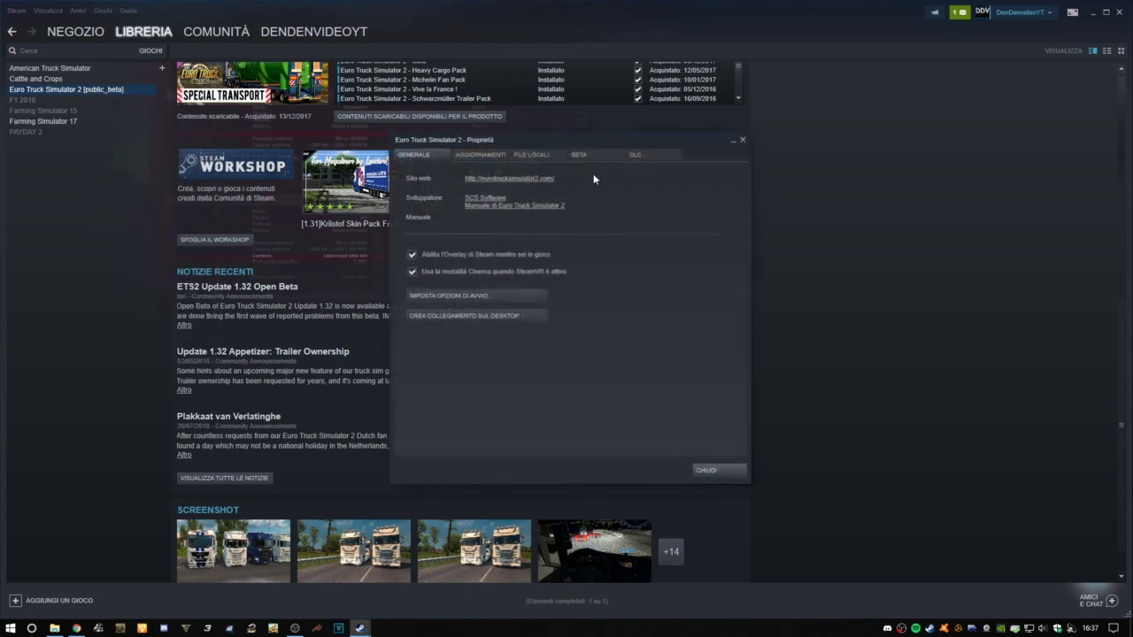
{"action": "left_click", "coordinate": [604, 162]}
{"action": "left_click", "coordinate": [549, 193]}
{"action": "left_click", "coordinate": [505, 213]}
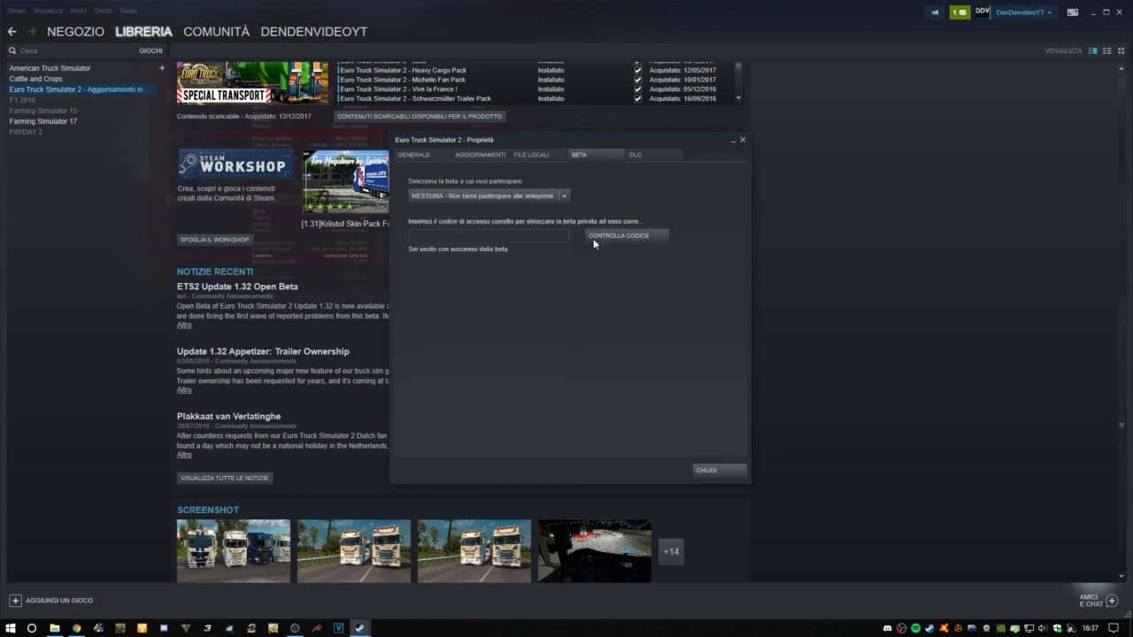
- Choose "public_beta - 1.32 public beta" as the beta for Euro Truck Simulator 2 and close the properties
{"action": "left_click", "coordinate": [529, 198]}
{"action": "left_click", "coordinate": [478, 262]}
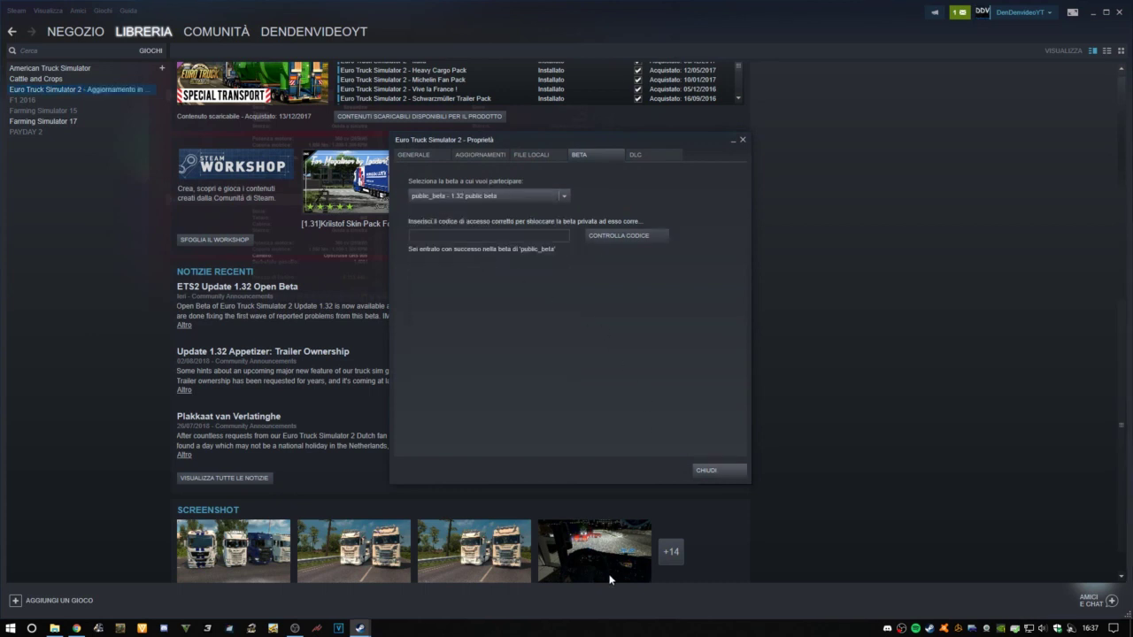
{"action": "left_click", "coordinate": [702, 472]}
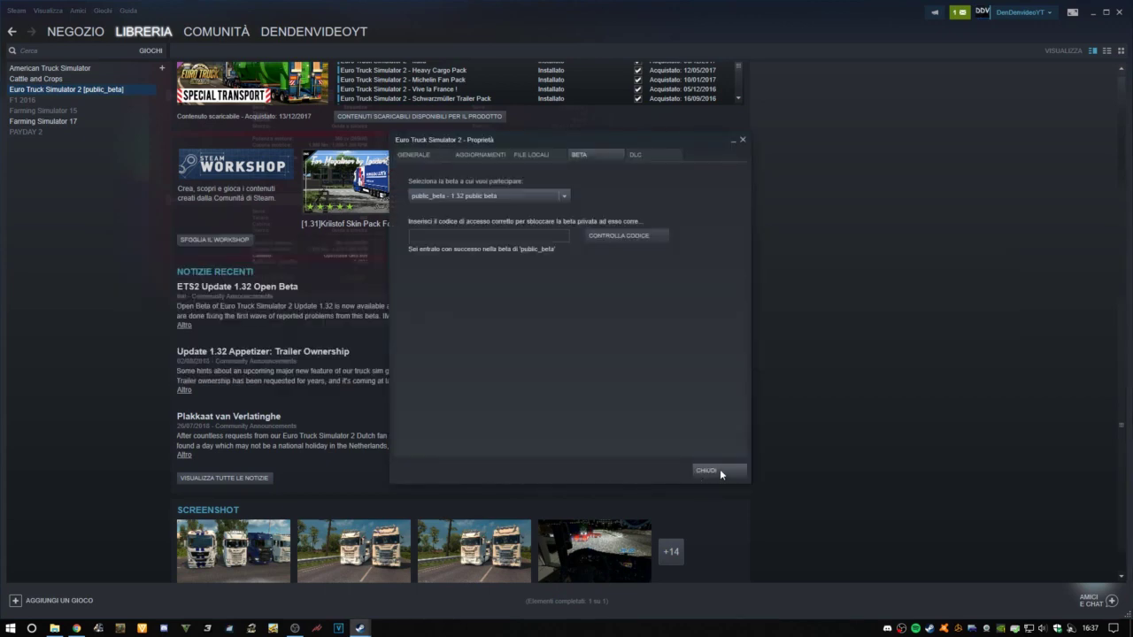
{"action": "left_click", "coordinate": [719, 471]}
- Show the downloads and remove the completed Euro Truck Simulator 2 entry
{"action": "left_click", "coordinate": [573, 601]}
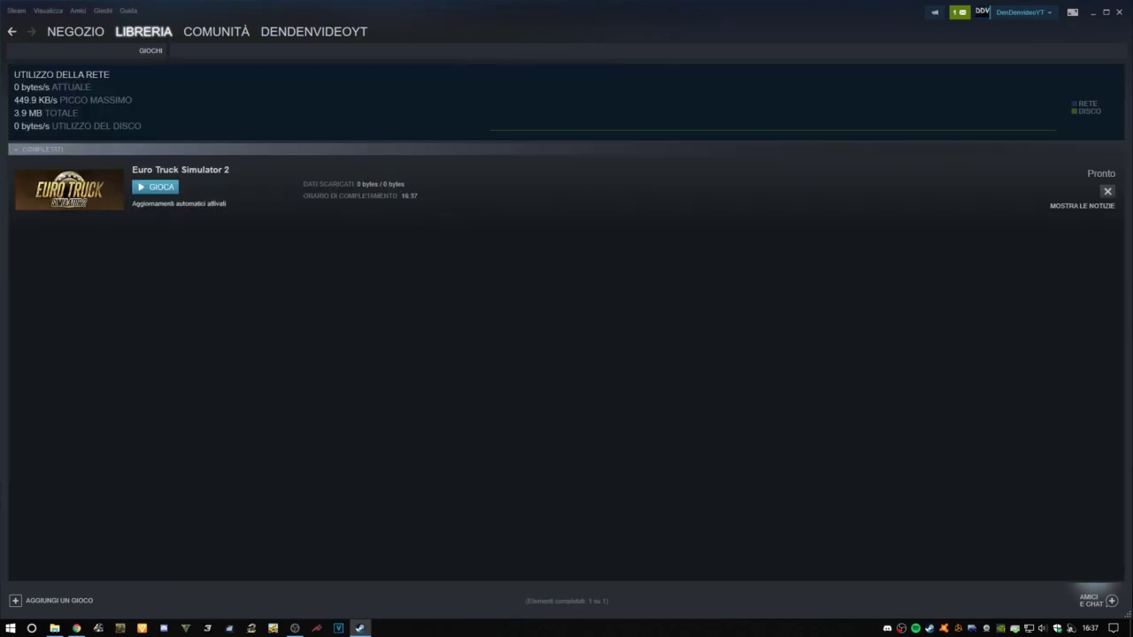
{"action": "left_click", "coordinate": [1107, 192]}
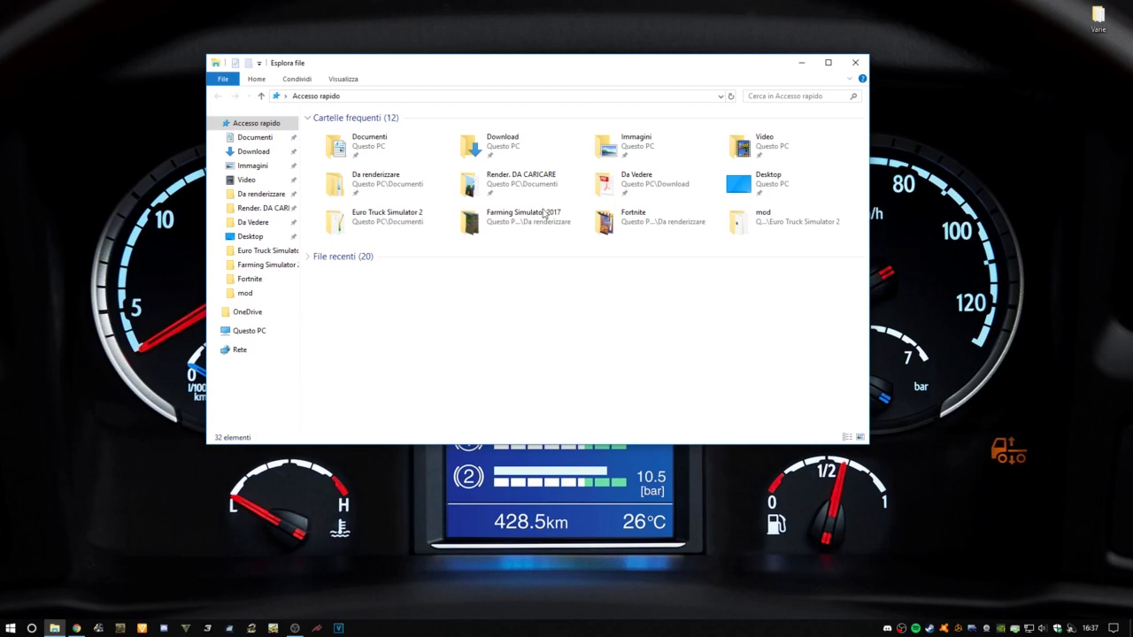
- Maximize the File Explorer window and go to the mod folder inside Documenti\Euro Truck Simulator 2
{"action": "left_click_drag", "start_coordinate": [549, 62], "coordinate": [552, 2]}
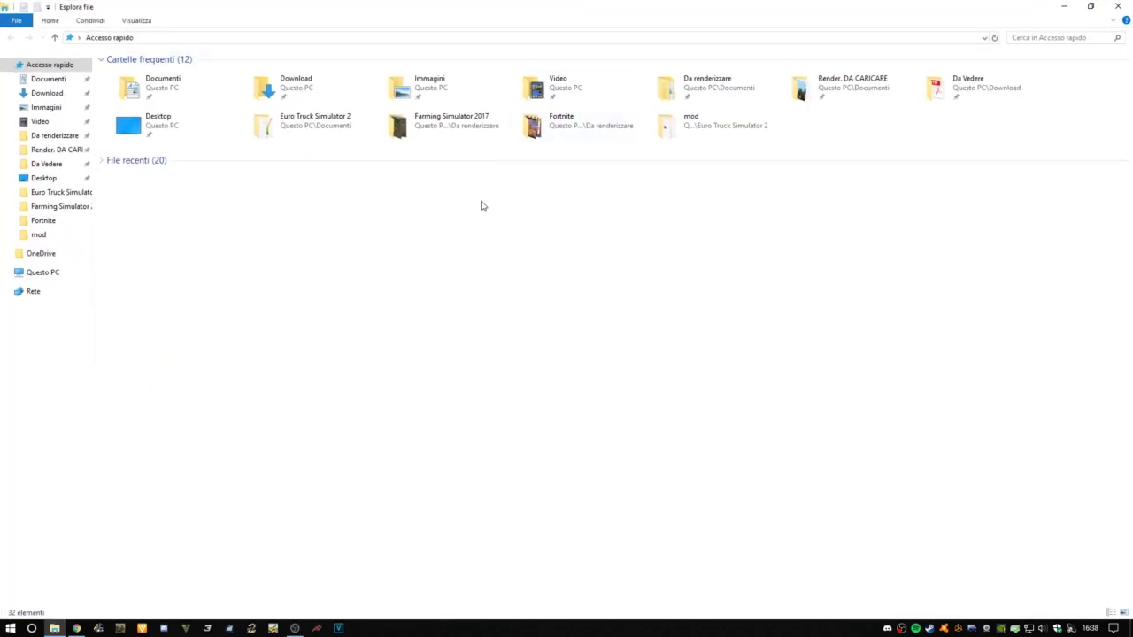
{"action": "left_click", "coordinate": [196, 105]}
{"action": "double_click", "coordinate": [196, 104]}
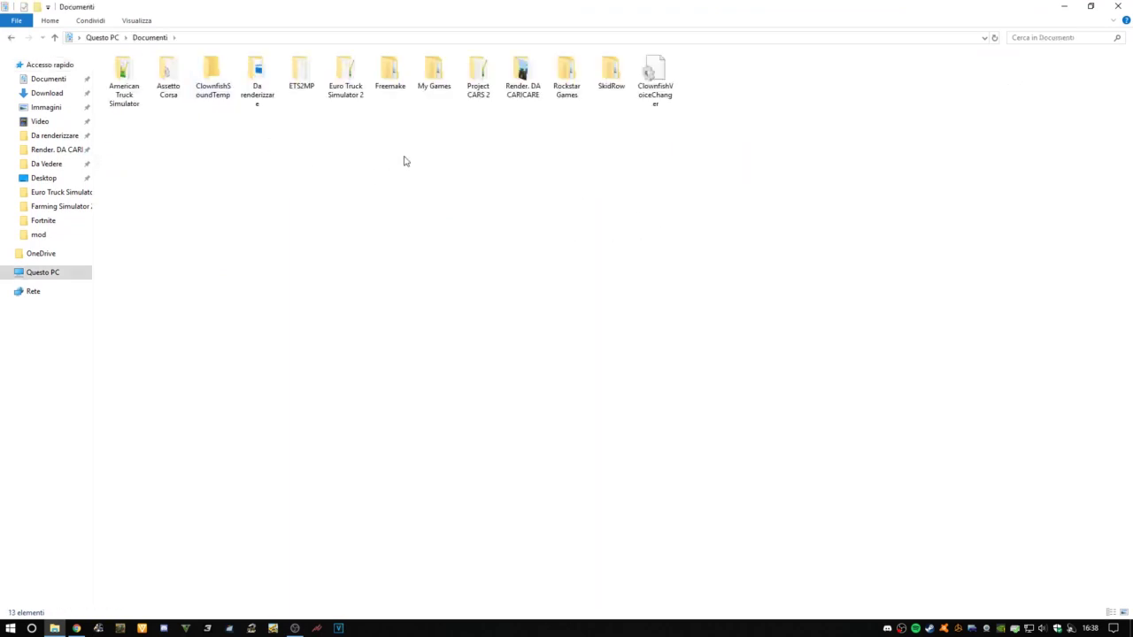
{"action": "double_click", "coordinate": [345, 74]}
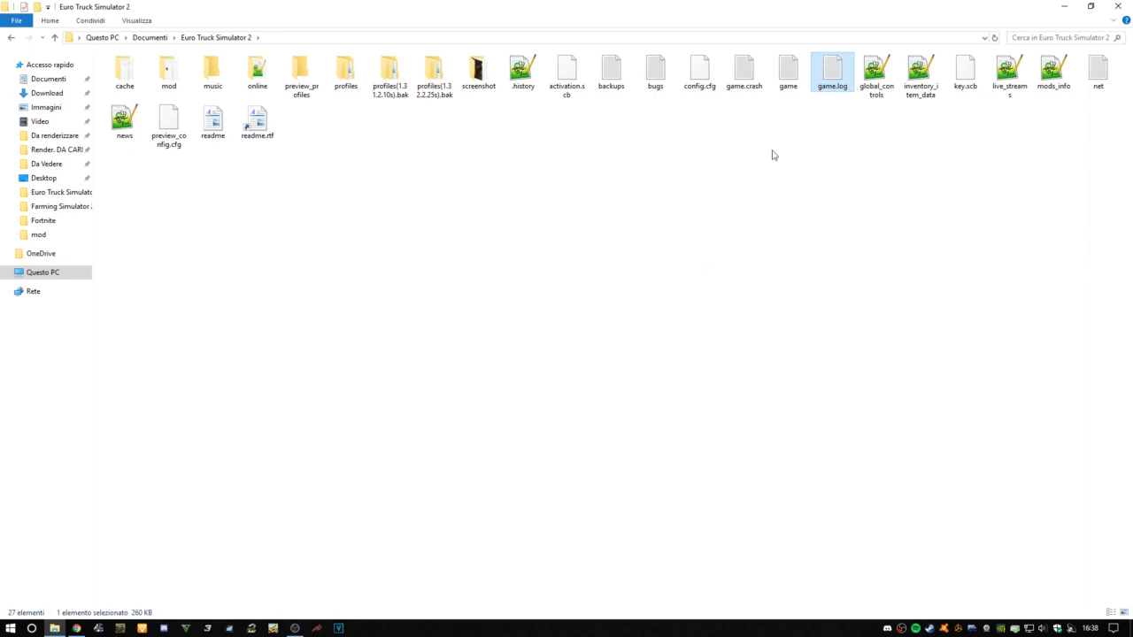
{"action": "left_click", "coordinate": [642, 235]}
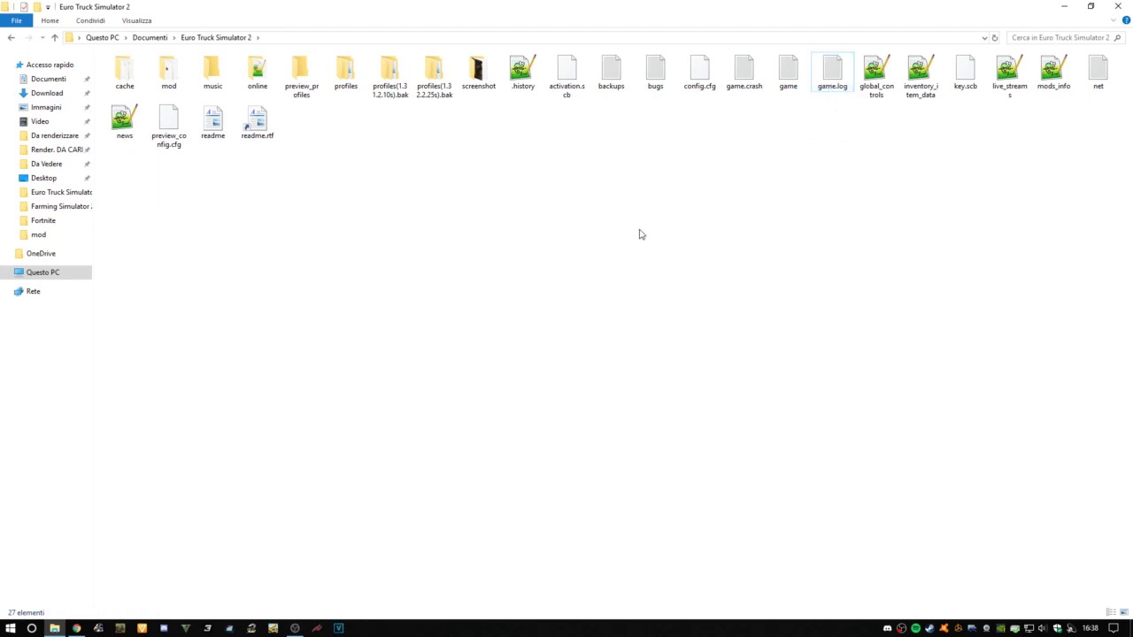
{"action": "double_click", "coordinate": [168, 75]}
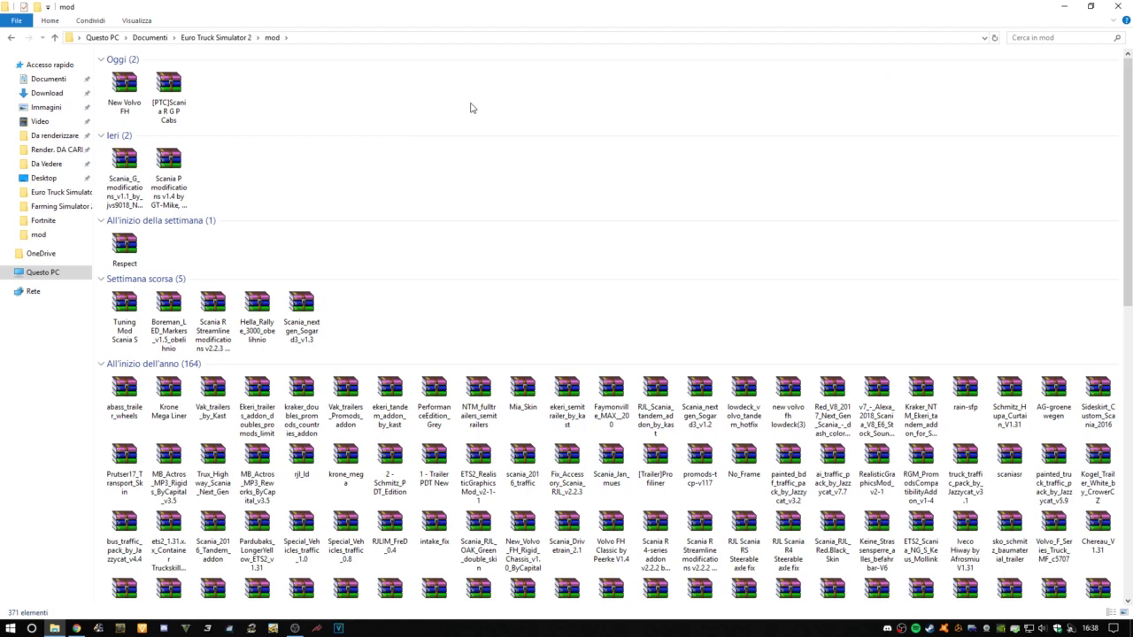
- Examine the files in the mod folder, especially New Volvo FH and [PTC]Scania R G P Cabs
{"action": "left_click_drag", "start_coordinate": [257, 89], "coordinate": [182, 104]}
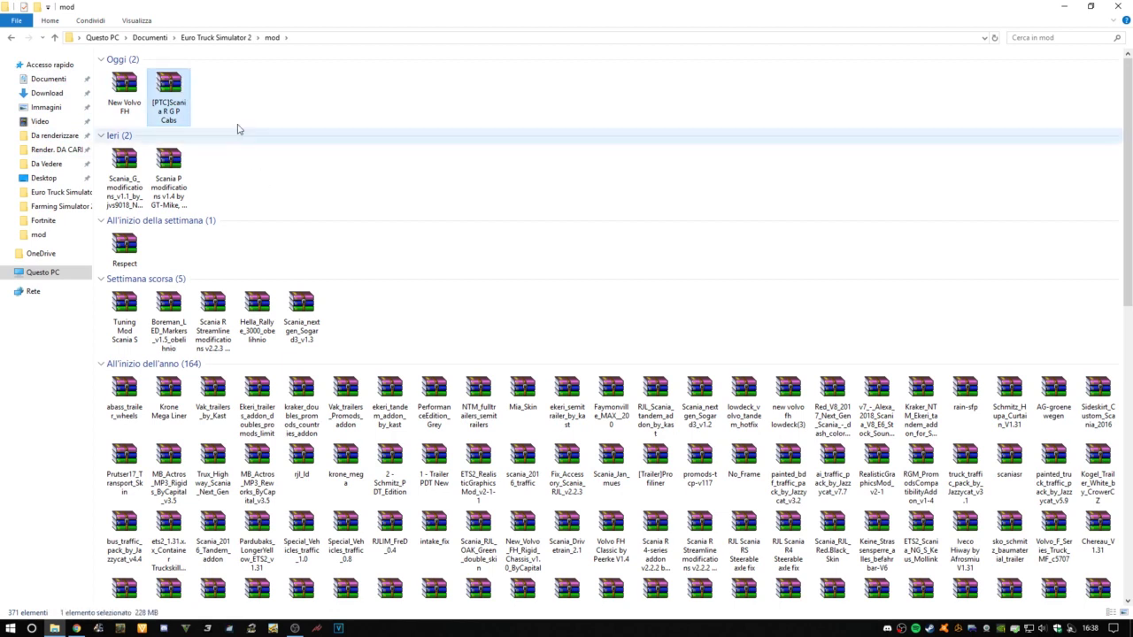
{"action": "left_click_drag", "start_coordinate": [237, 129], "coordinate": [266, 124]}
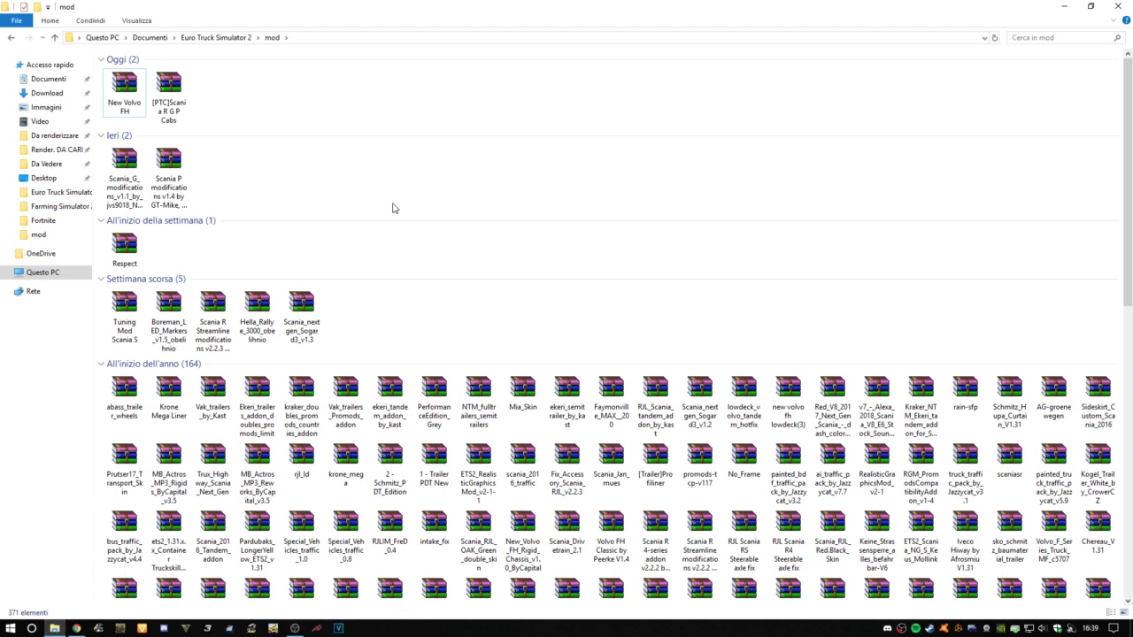
{"action": "left_click", "coordinate": [124, 92]}
{"action": "left_click", "coordinate": [172, 123]}
{"action": "left_click", "coordinate": [128, 97]}
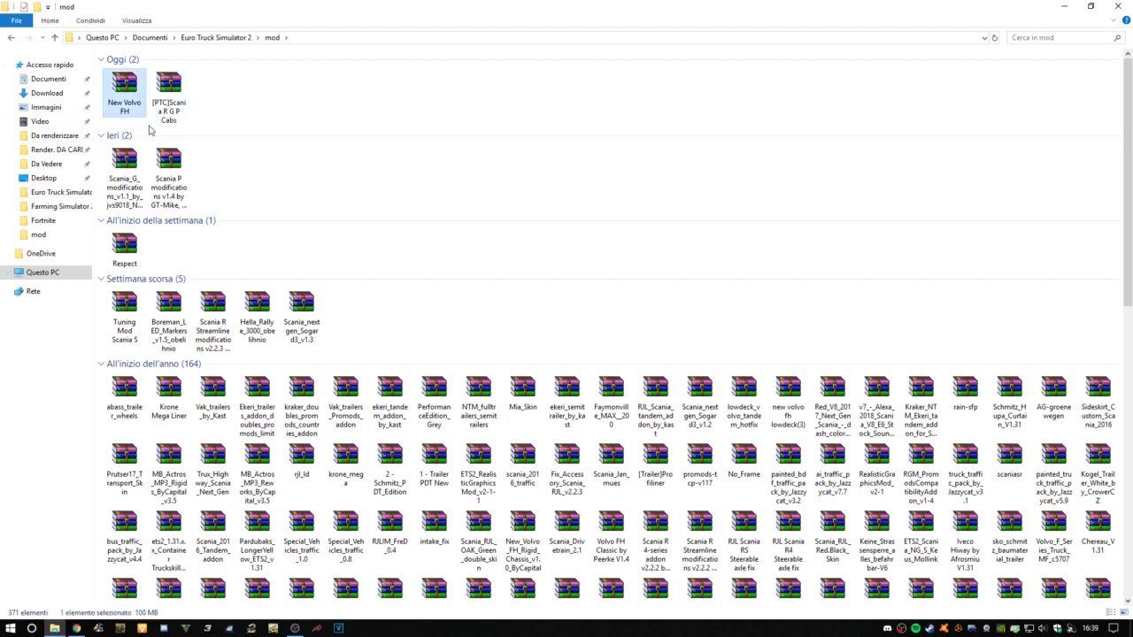
{"action": "left_click", "coordinate": [168, 96]}
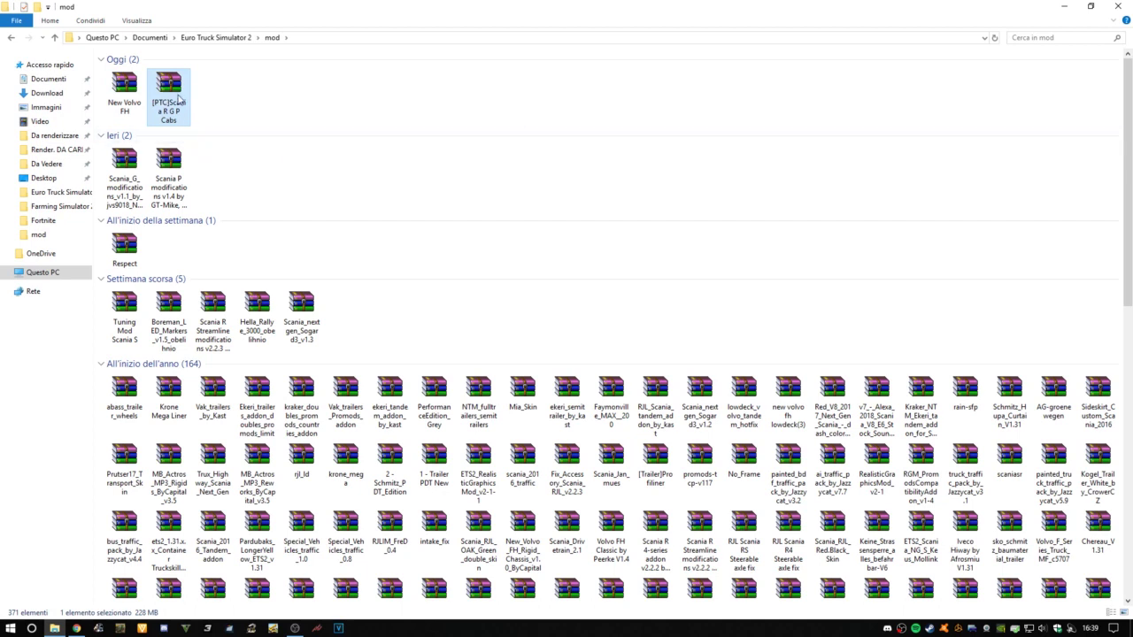
{"action": "scroll", "coordinate": [481, 334], "scroll_direction": "down", "scroll_amount": 8}
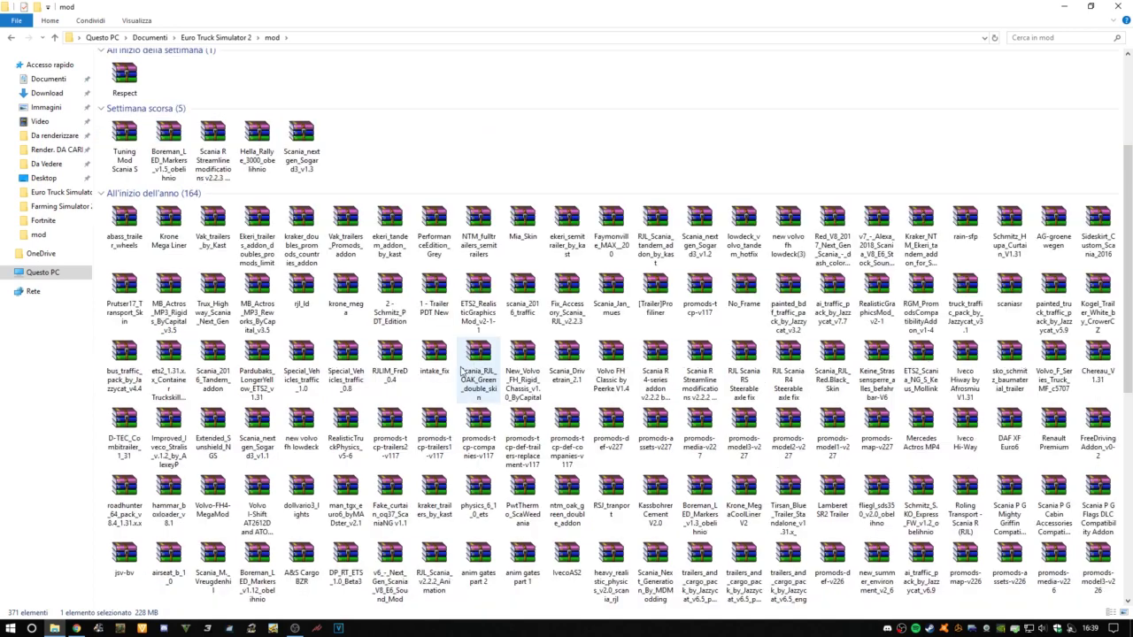
{"action": "scroll", "coordinate": [486, 366], "scroll_direction": "up", "scroll_amount": 10}
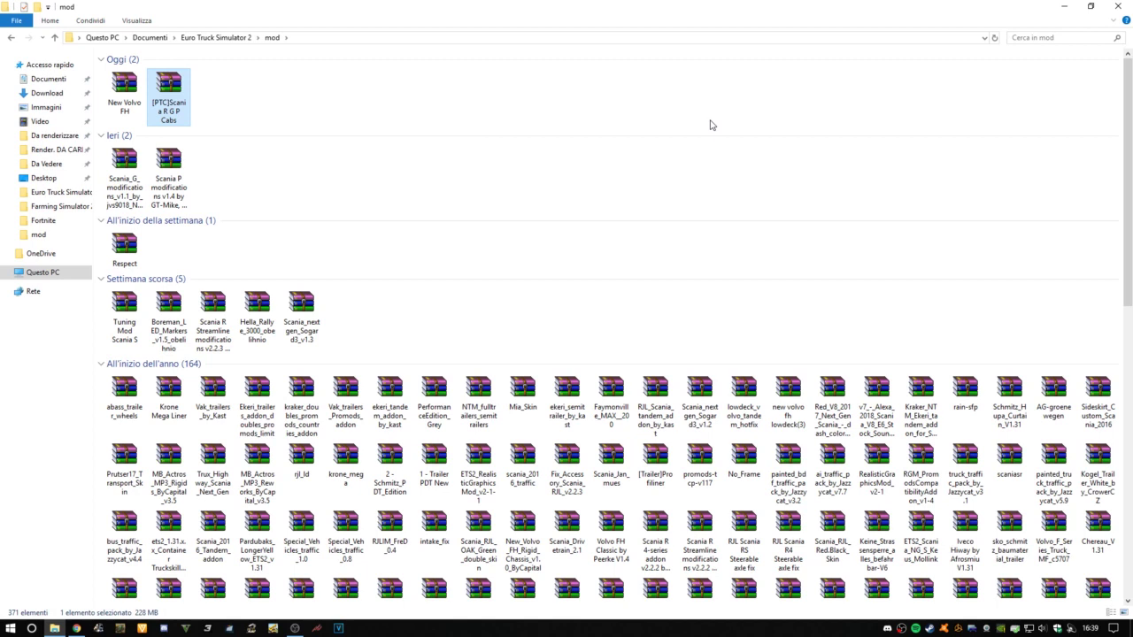
{"action": "left_click", "coordinate": [710, 125]}
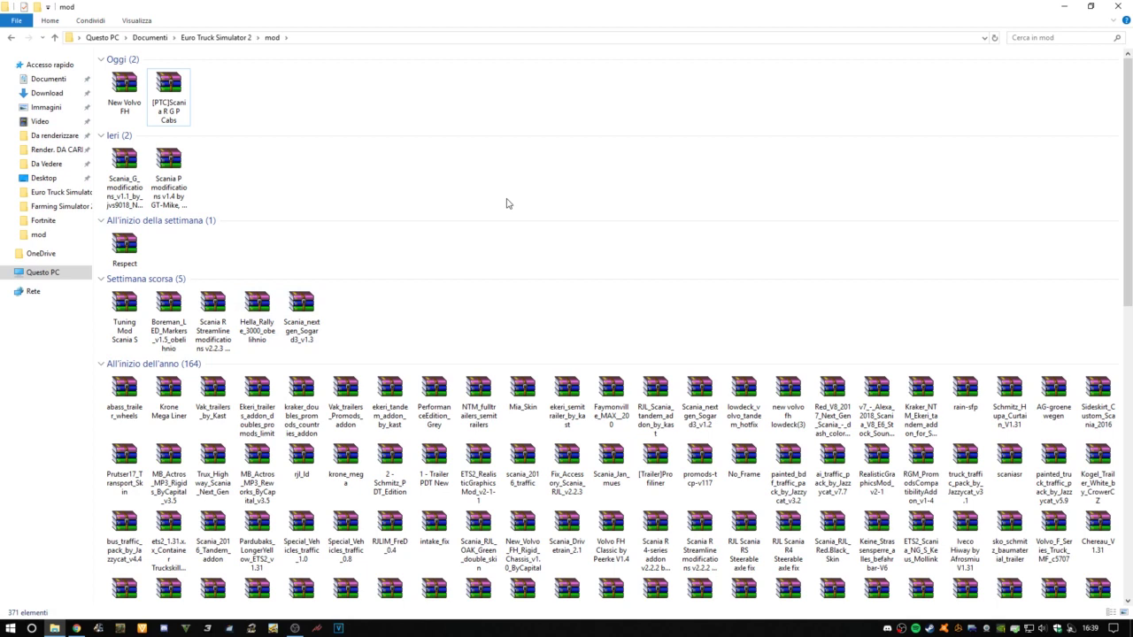
- Search the mod folder for "camera", check the Camera and cameramod files, and return to the full folder
{"action": "left_click", "coordinate": [1034, 35]}
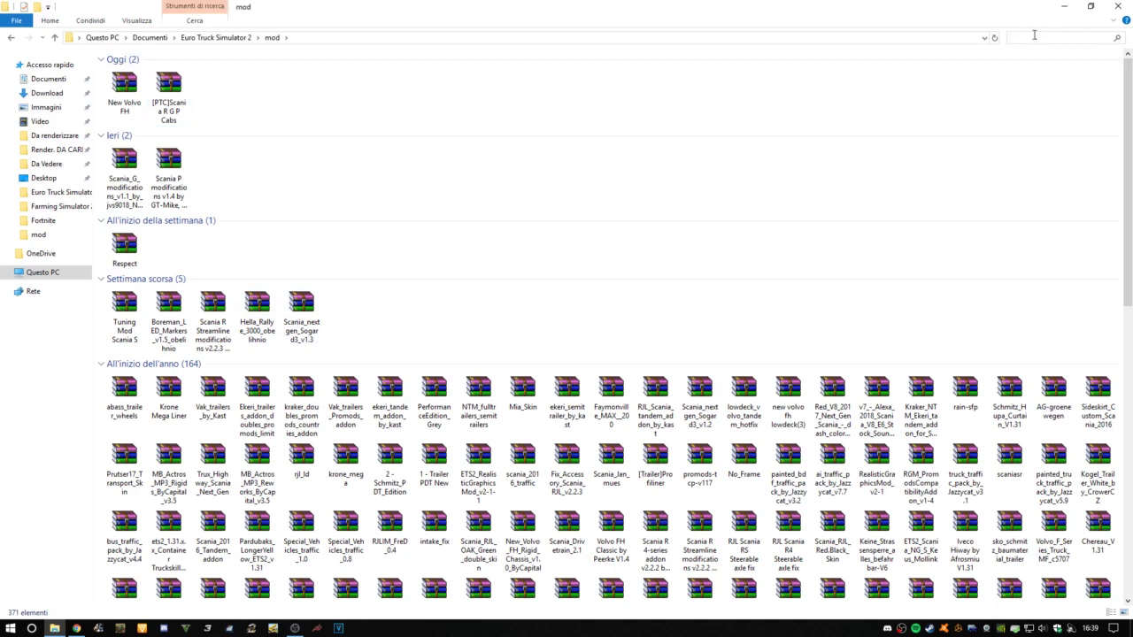
{"action": "type", "text": "camera"}
{"action": "left_click", "coordinate": [372, 94]}
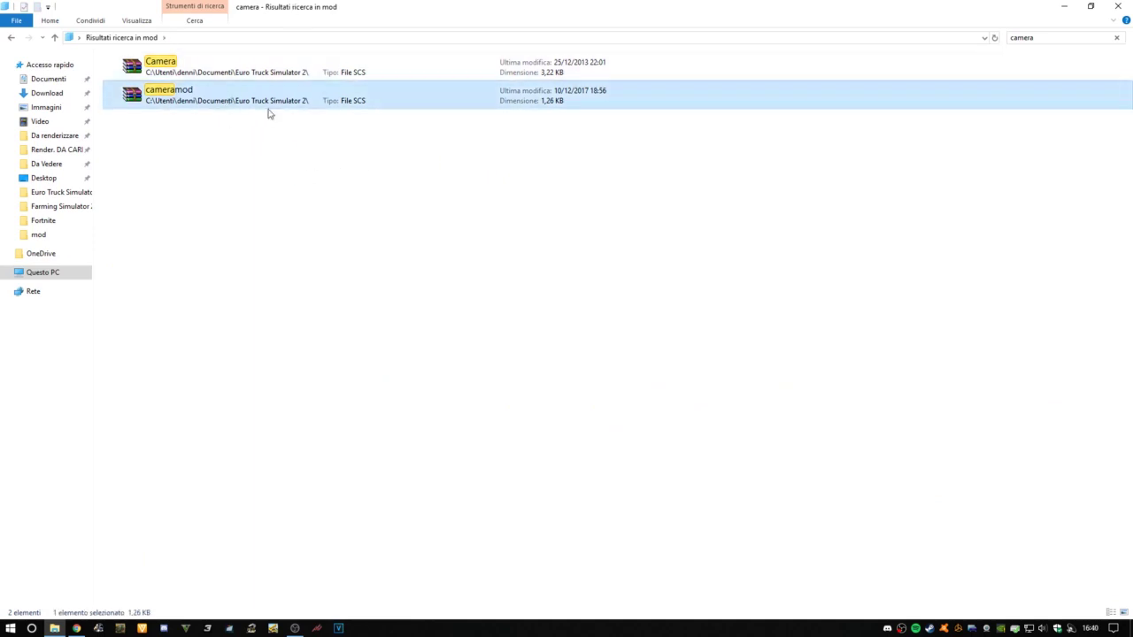
{"action": "left_click", "coordinate": [620, 77]}
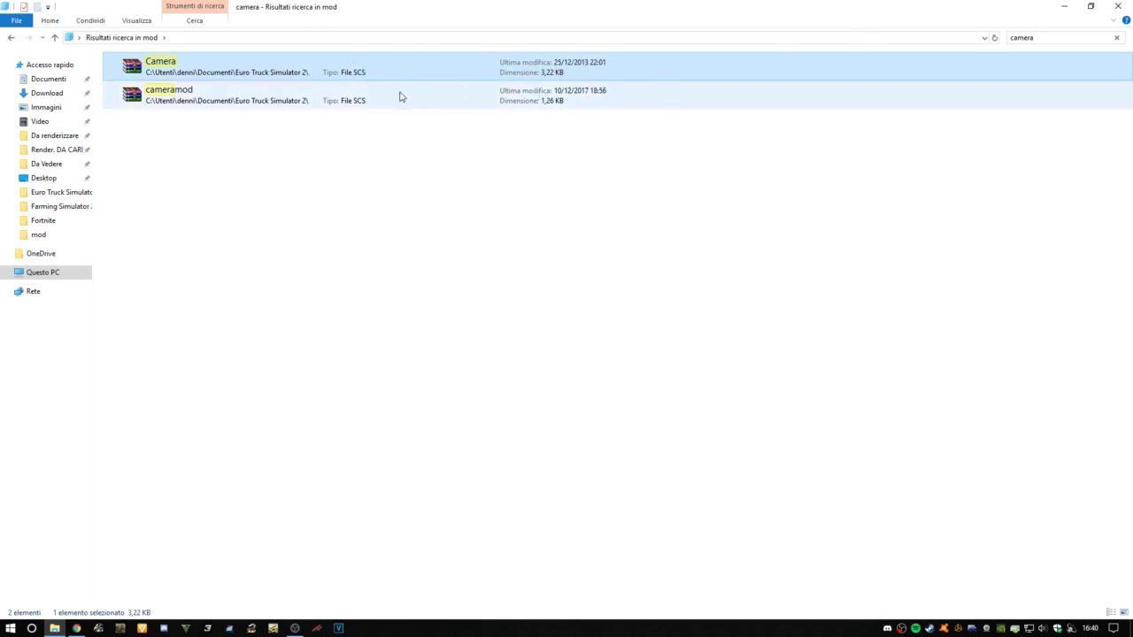
{"action": "left_click", "coordinate": [221, 100]}
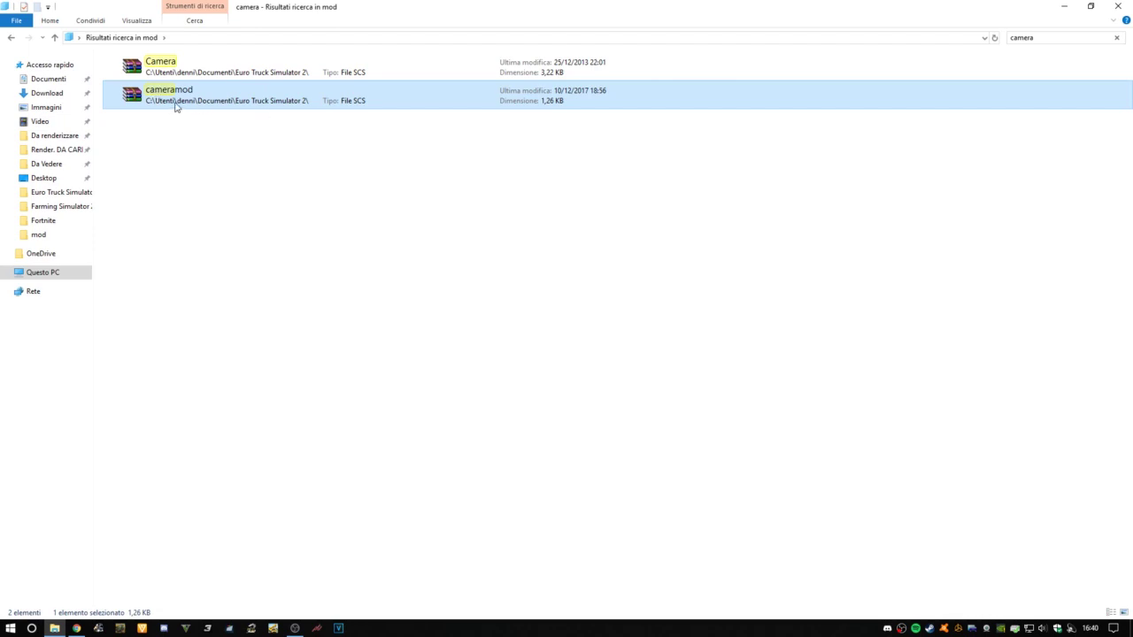
{"action": "key", "text": "BackSpace"}
- Open the New Volvo FH archive in WinRAR, inspect the contents of its def folder, and close it
{"action": "left_click", "coordinate": [181, 104]}
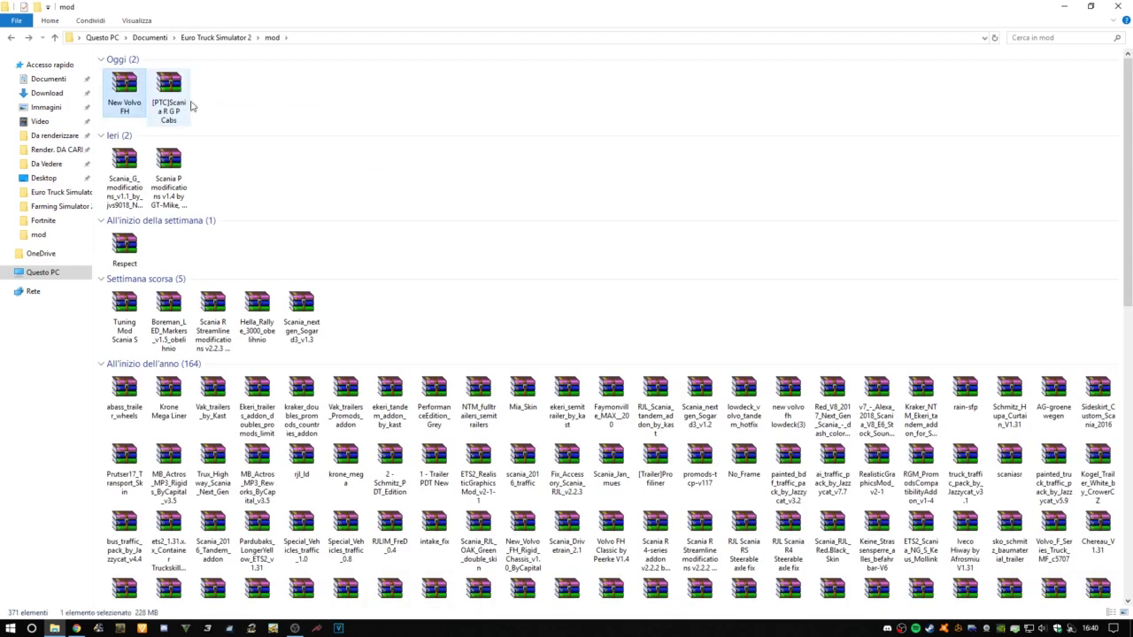
{"action": "double_click", "coordinate": [133, 88]}
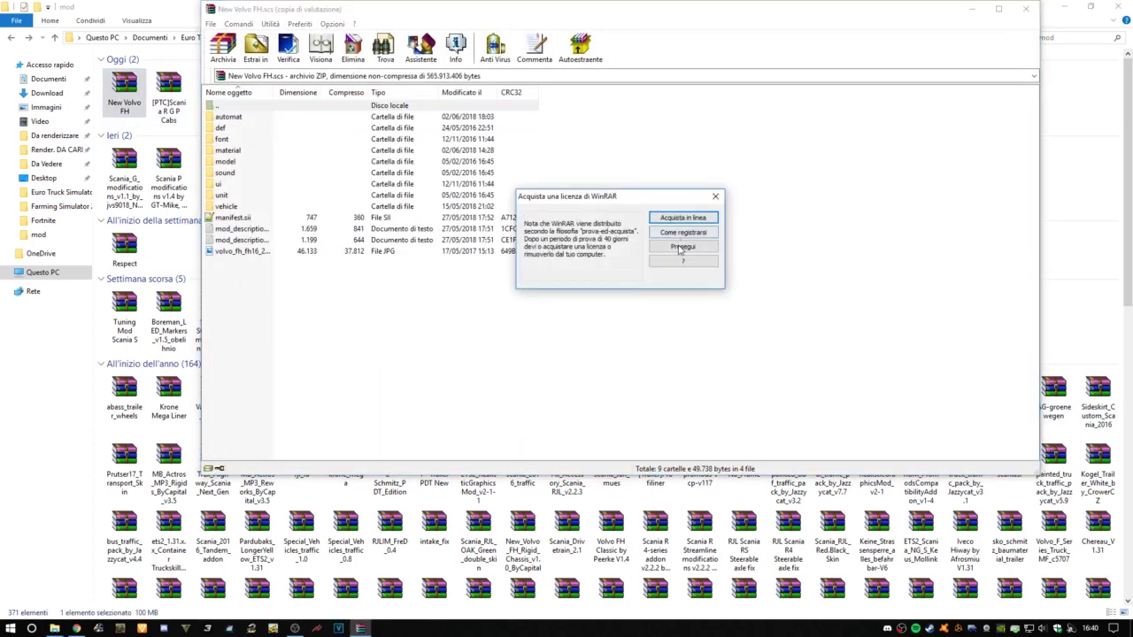
{"action": "left_click", "coordinate": [684, 246]}
{"action": "left_click_drag", "start_coordinate": [653, 12], "coordinate": [593, 66]}
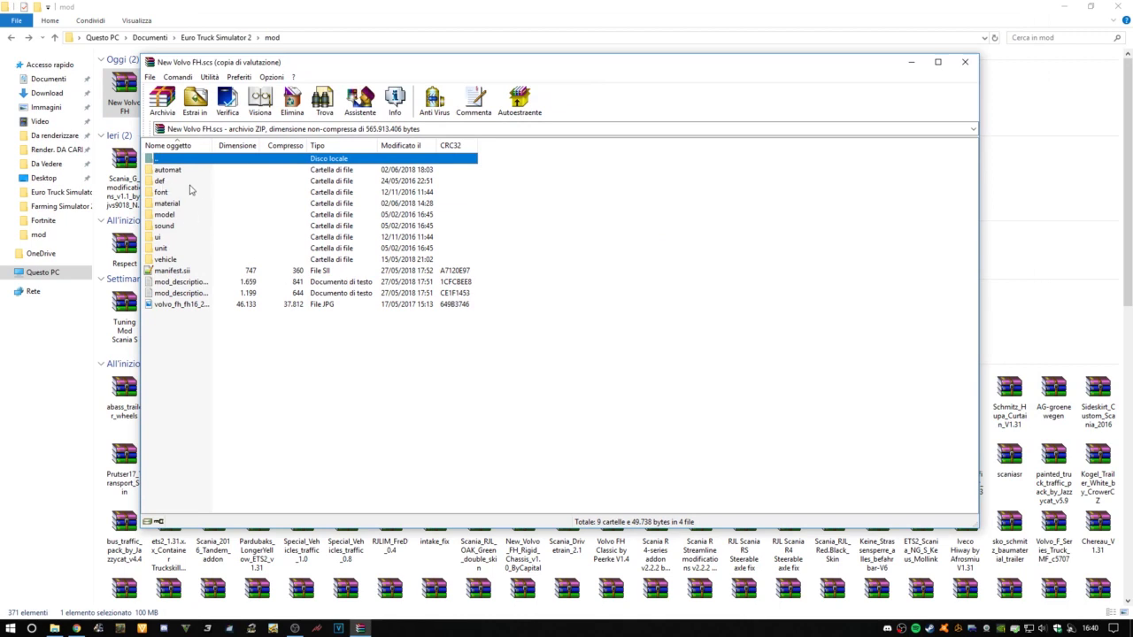
{"action": "left_click", "coordinate": [186, 186]}
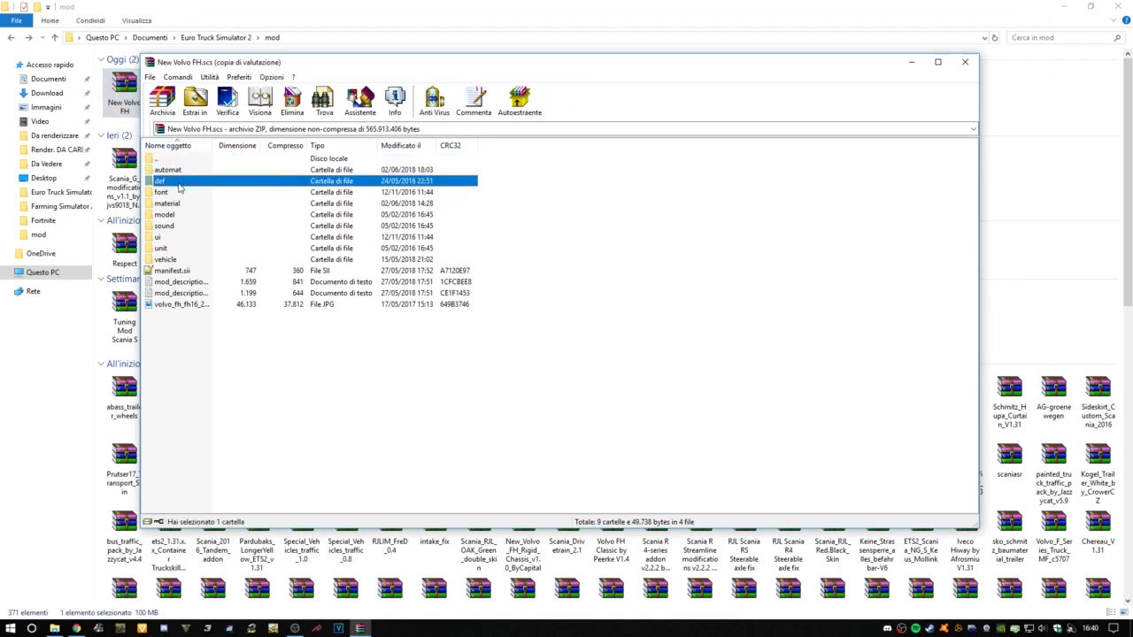
{"action": "double_click", "coordinate": [180, 188]}
{"action": "left_click_drag", "start_coordinate": [177, 187], "coordinate": [232, 190]}
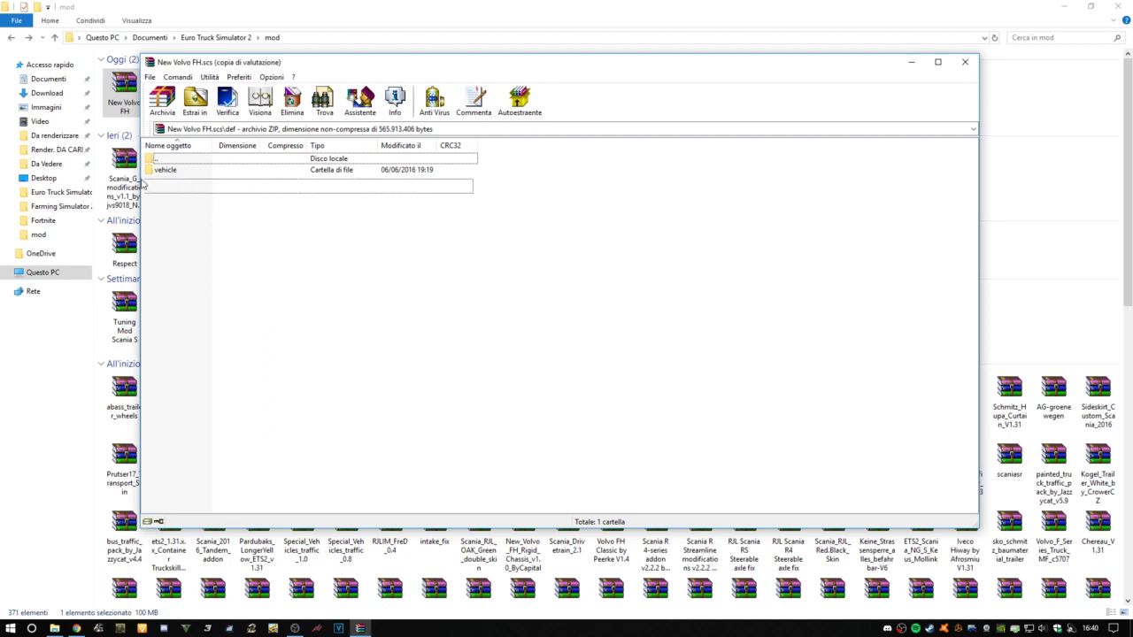
{"action": "left_click", "coordinate": [965, 62]}
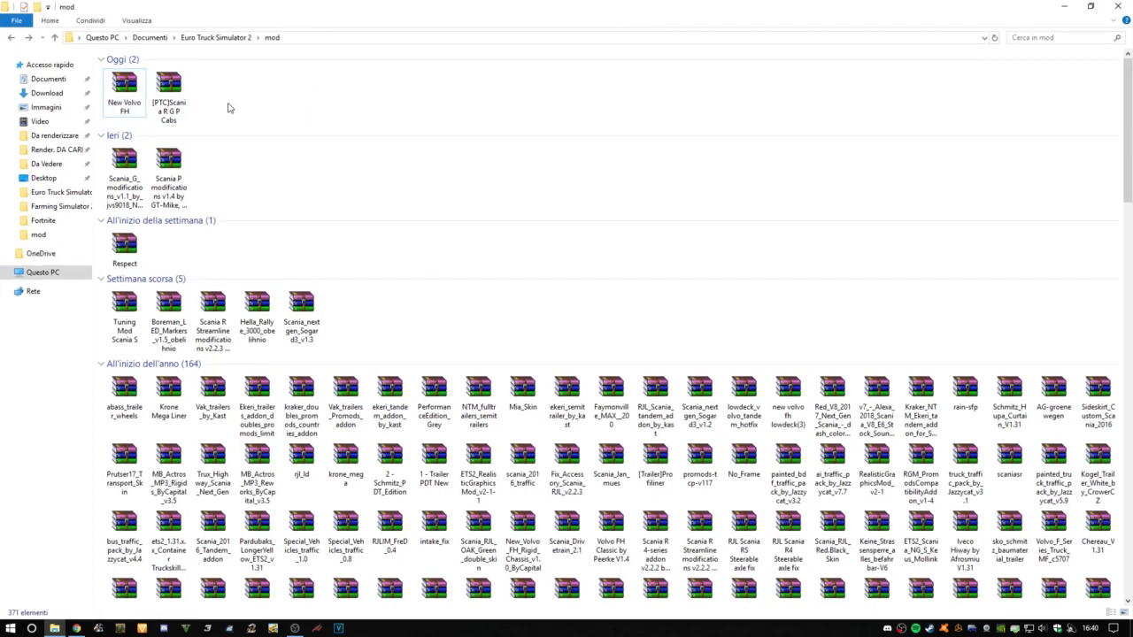
- Open the [PTC]Scania R G P Cabs archive, inspect the contents of its def folder, and close it
{"action": "double_click", "coordinate": [168, 102]}
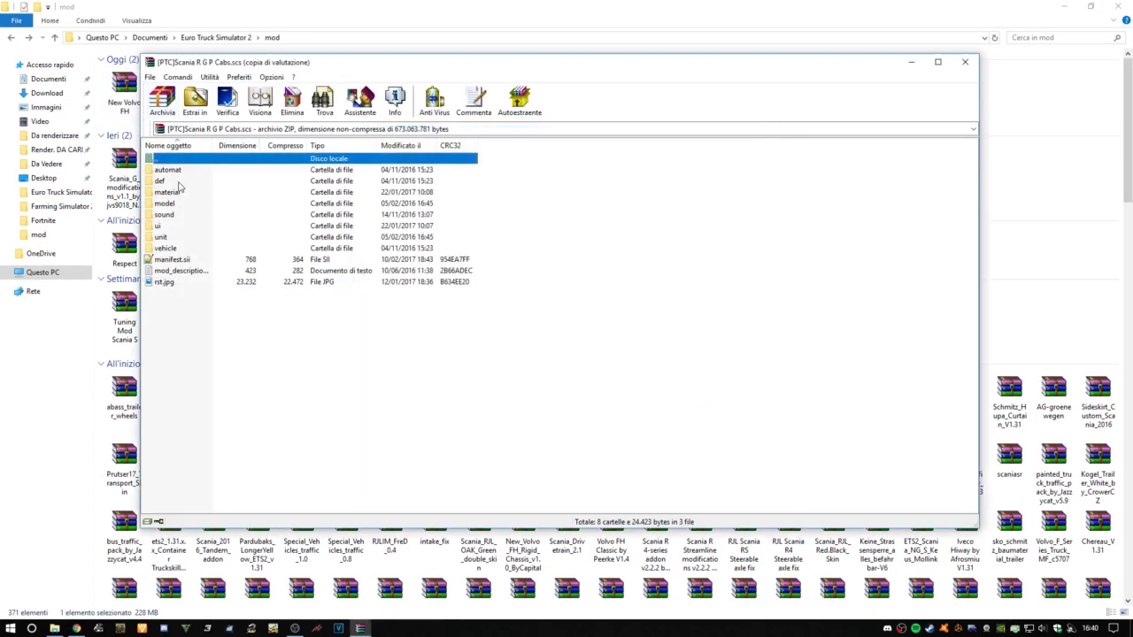
{"action": "double_click", "coordinate": [177, 182]}
{"action": "mouse_move", "coordinate": [142, 182]}
{"action": "left_mouse_down"}
{"action": "mouse_move", "coordinate": [308, 186]}
{"action": "mouse_move", "coordinate": [154, 186]}
{"action": "left_mouse_up"}
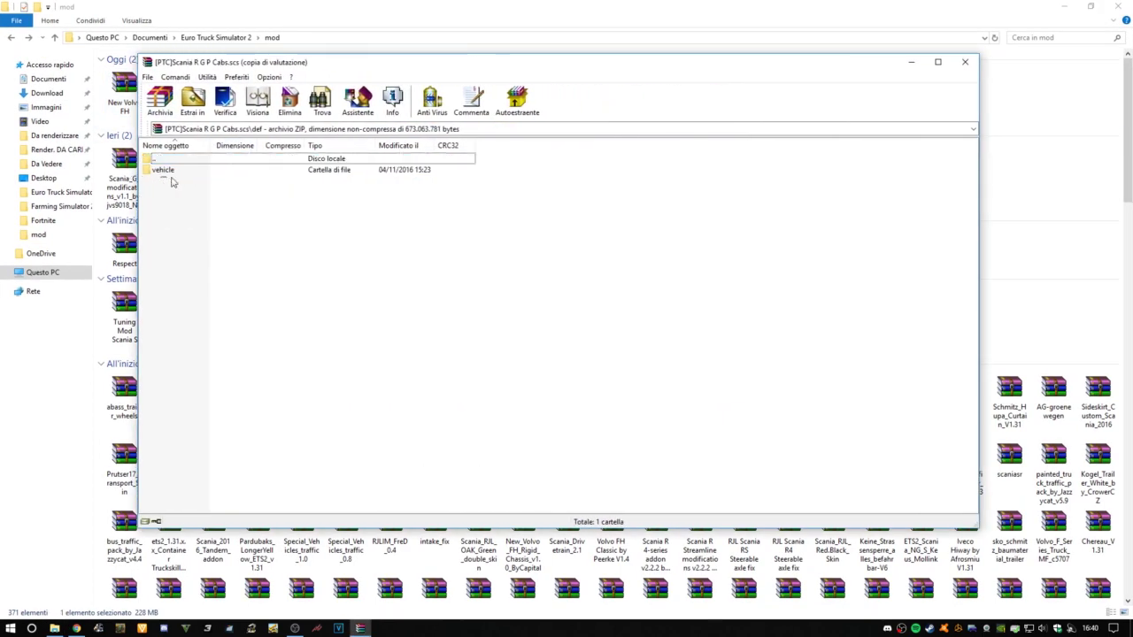
{"action": "left_click", "coordinate": [965, 62]}
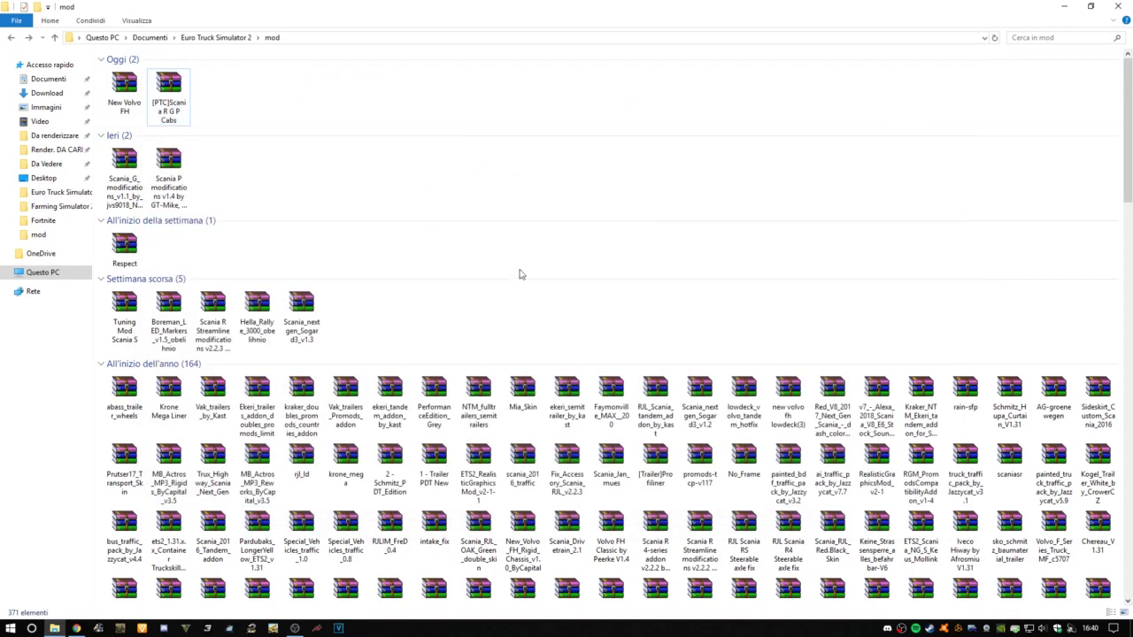
- Launch Euro Truck Simulator 2 and accept the notice about advanced SDK features
{"action": "left_click", "coordinate": [98, 628]}
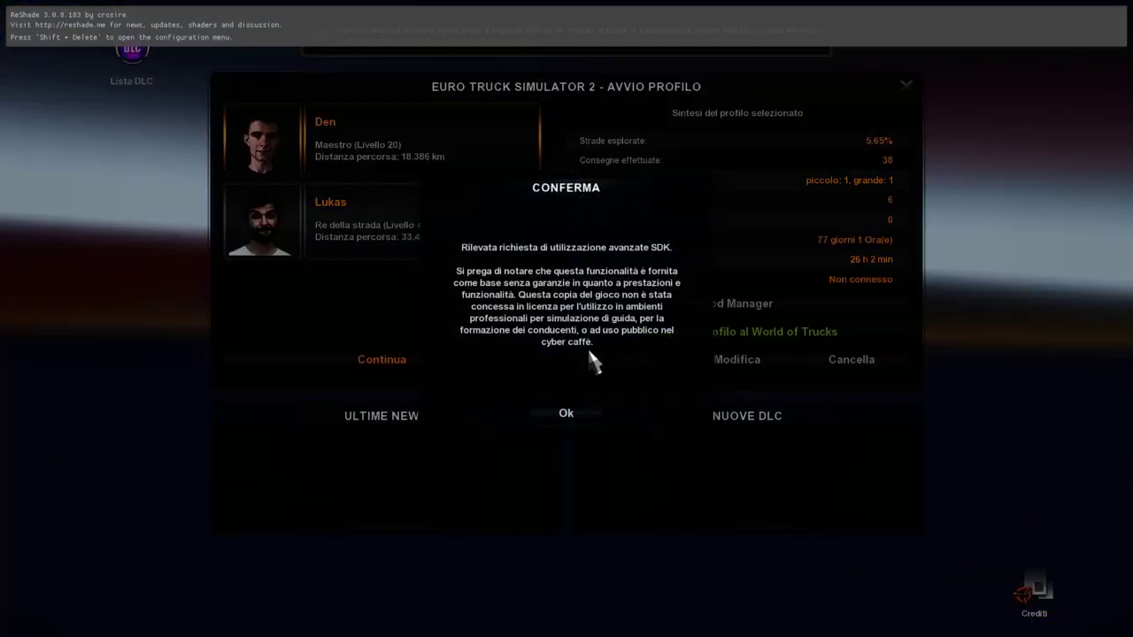
{"action": "left_click", "coordinate": [569, 418]}
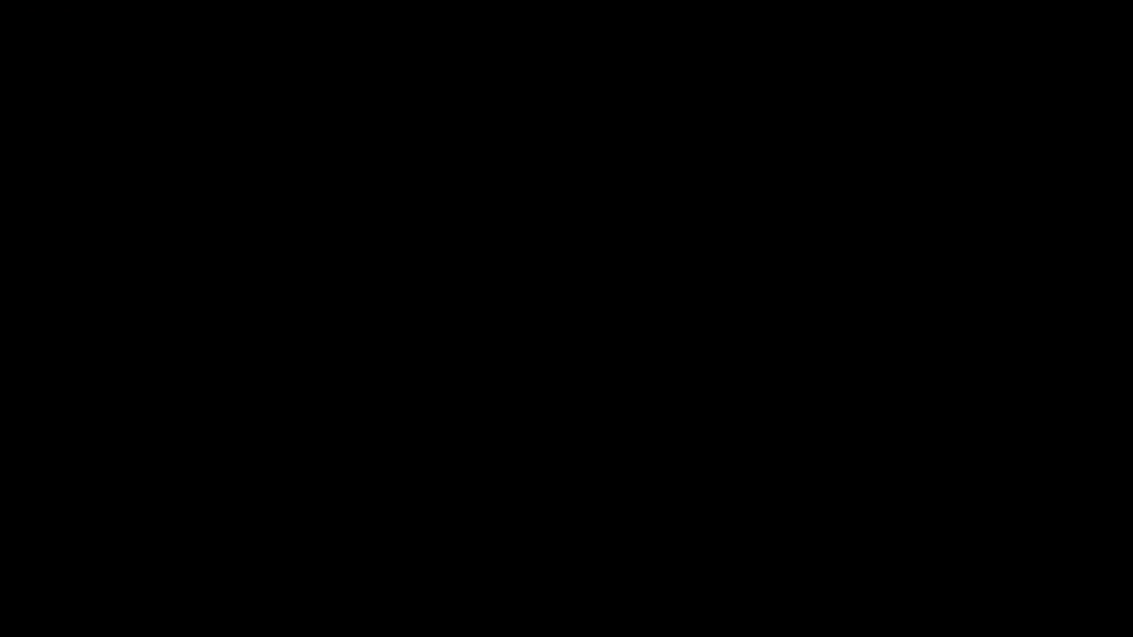
- Bring up the overview of open windows and desktops
{"action": "key", "text": "super+Tab"}
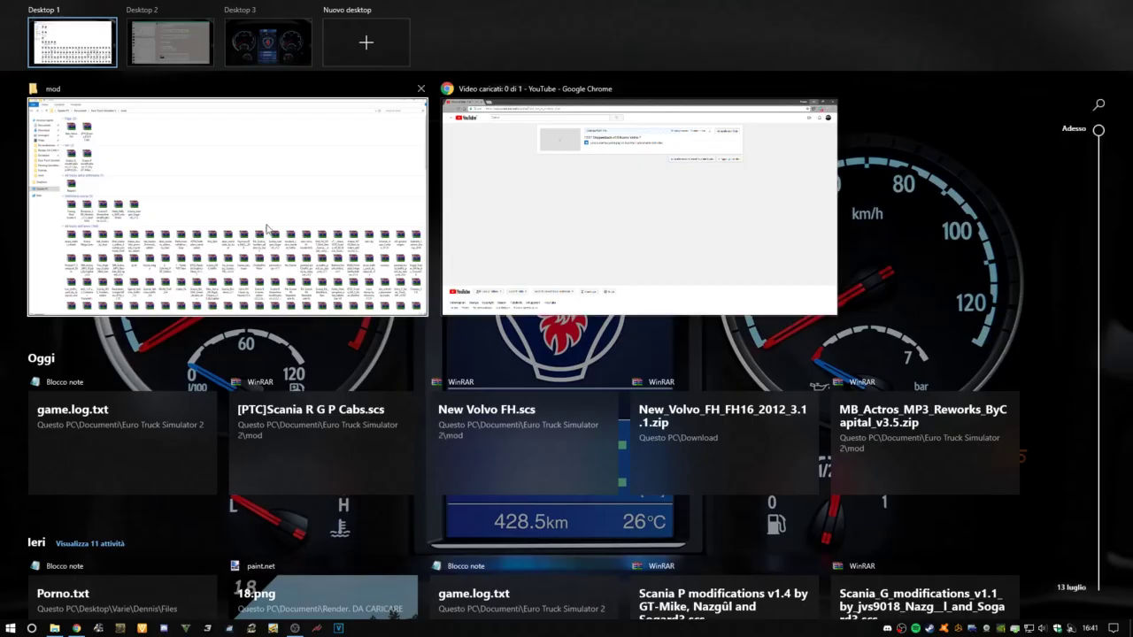